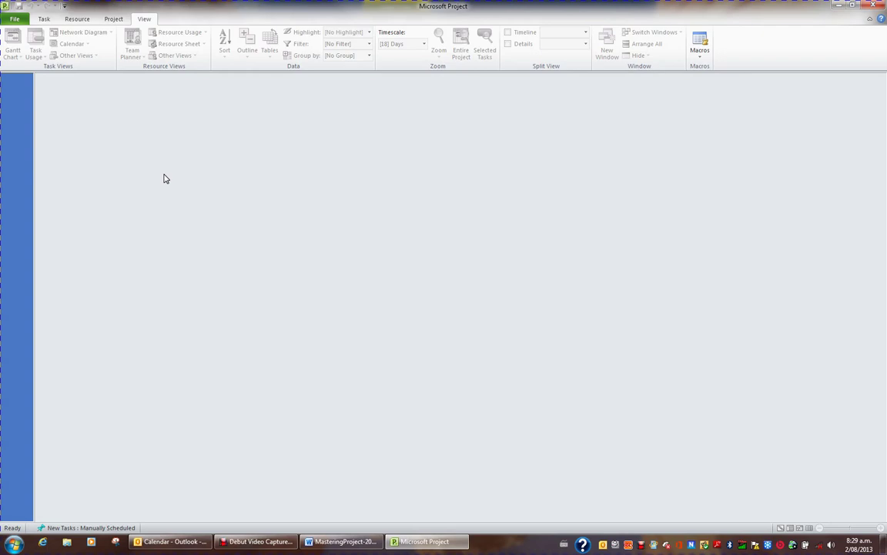
# - Open the recent project template Projects Template.mpt
pyautogui.click(164, 171)
pyautogui.click(16, 19)
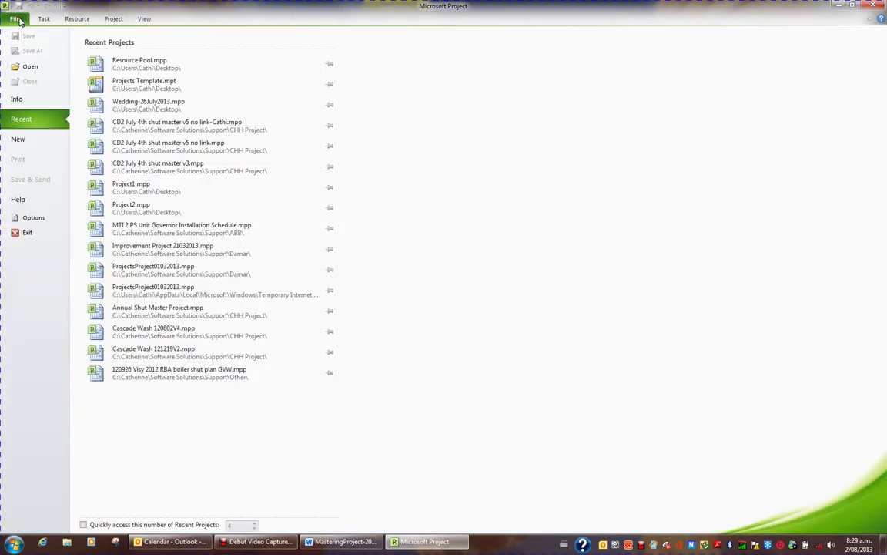
pyautogui.click(121, 85)
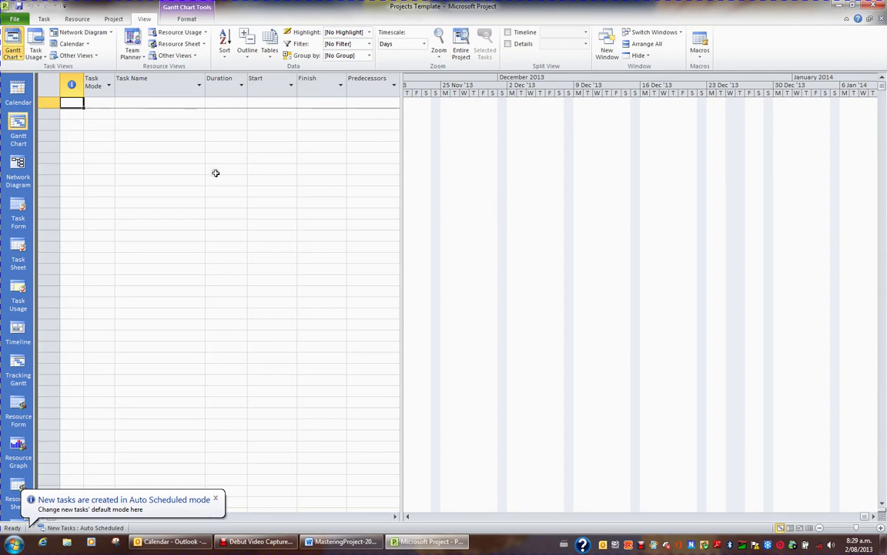
# - Save the blank template project to the Desktop as a project file named Master
pyautogui.click(20, 6)
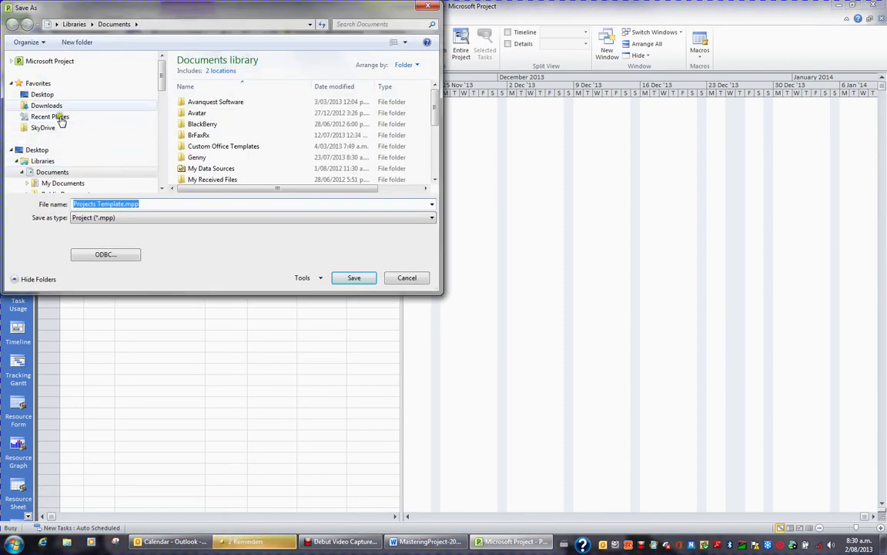
pyautogui.click(46, 94)
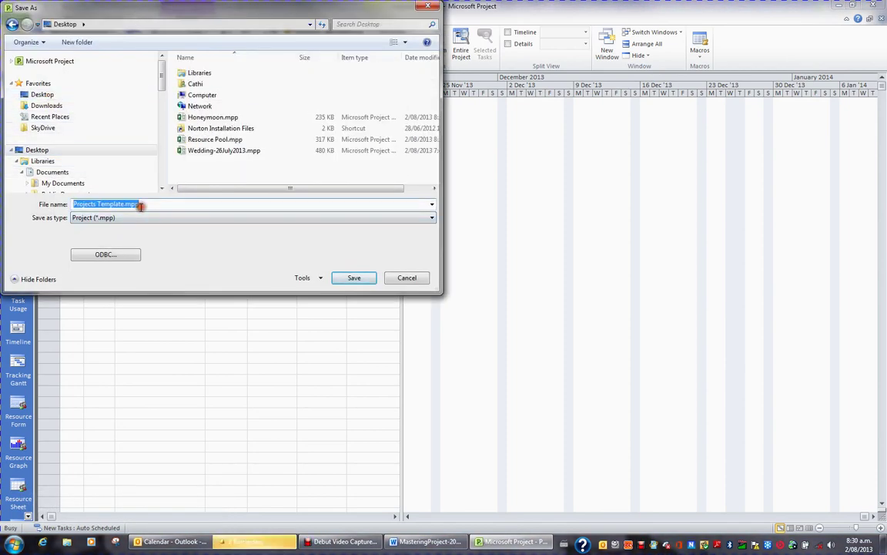
pyautogui.write('Master')
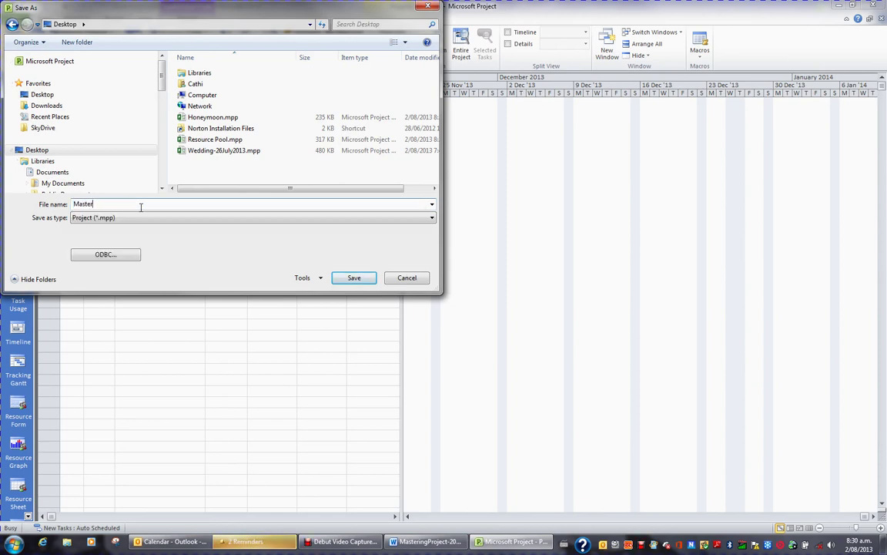
pyautogui.click(354, 277)
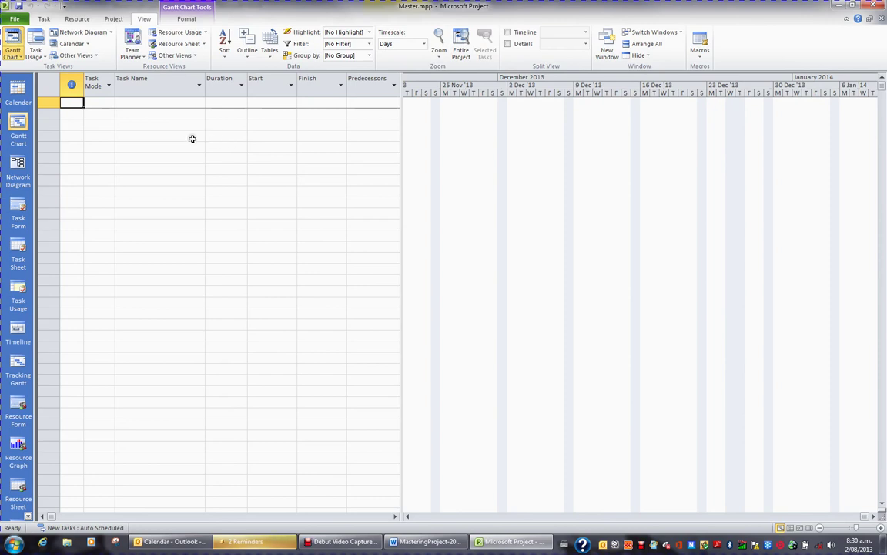
# - Insert Wedding-26July2013.mpp as a linked, read-only subproject in the first task row
pyautogui.click(168, 106)
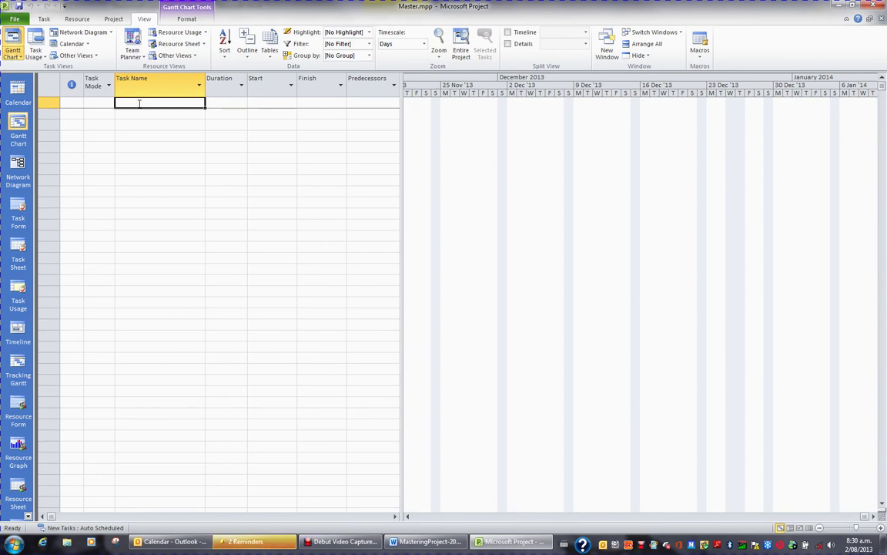
pyautogui.click(114, 20)
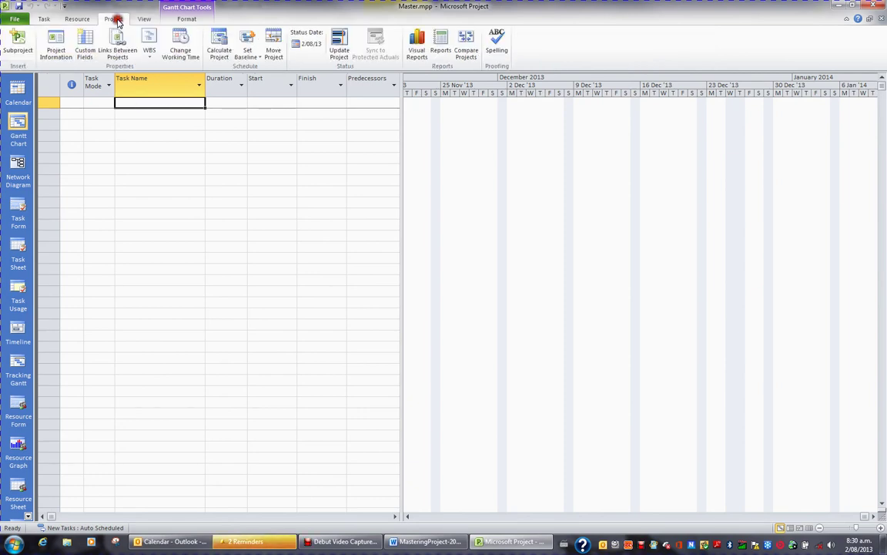
pyautogui.click(21, 46)
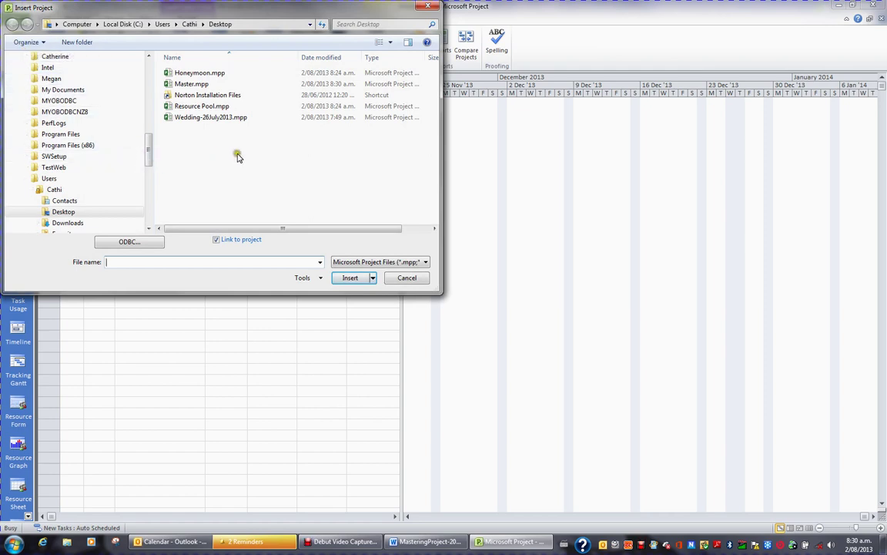
pyautogui.click(204, 119)
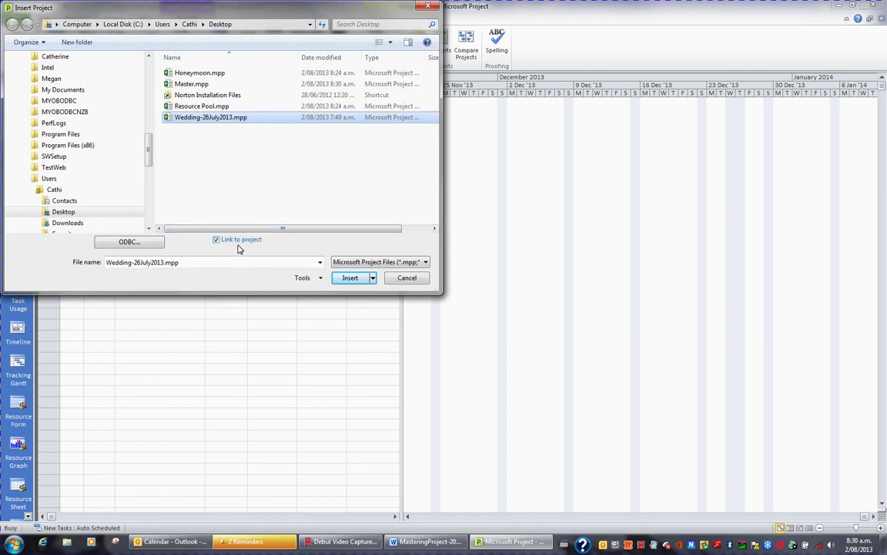
pyautogui.click(373, 279)
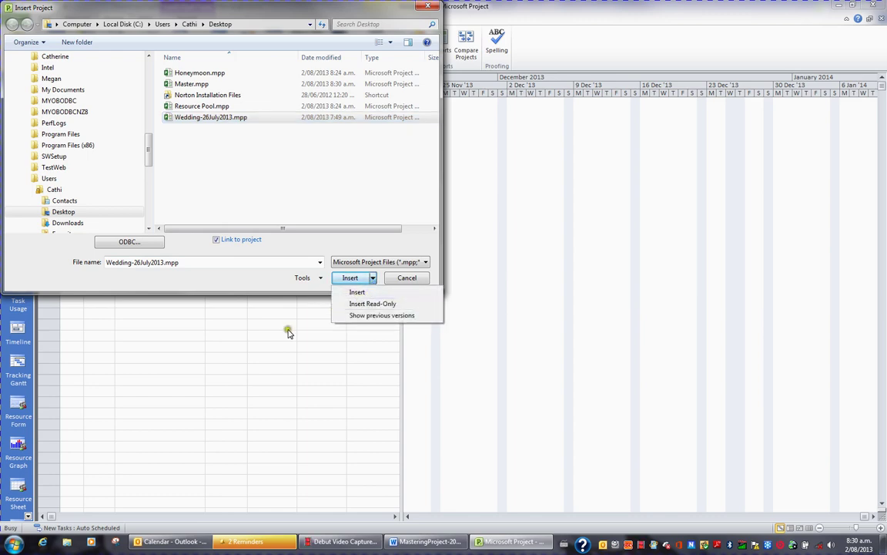
pyautogui.click(356, 294)
pyautogui.click(359, 303)
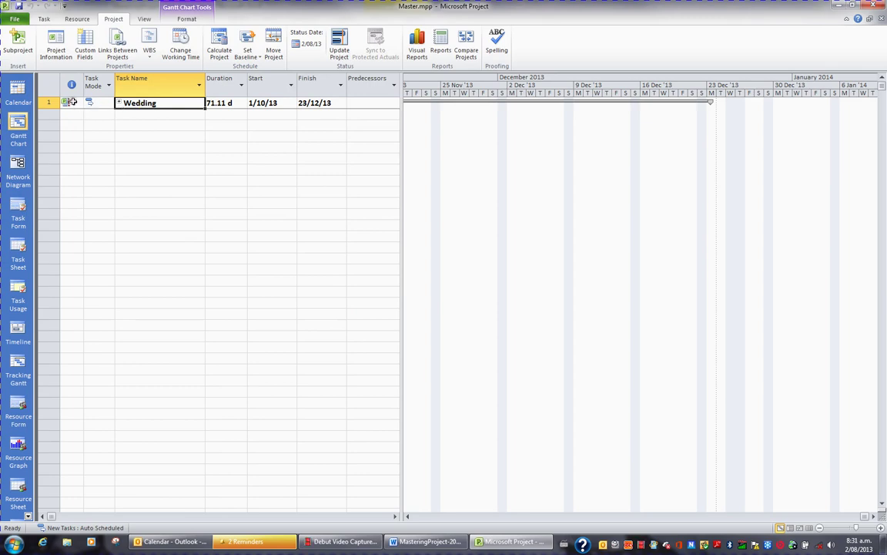
# - Expand the Wedding subproject, opening the resource pool to see assignments across all sharer files, and collapse it again
pyautogui.moveTo(74, 102)
pyautogui.click(119, 102)
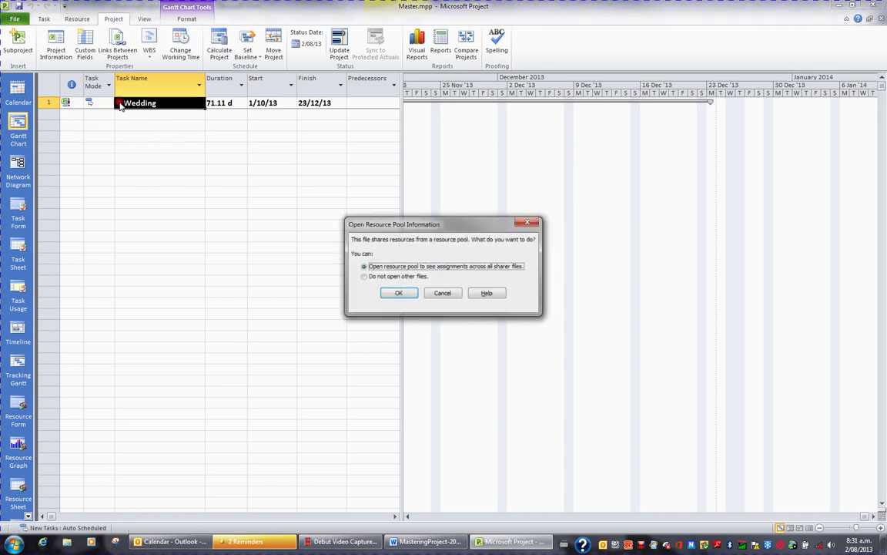
pyautogui.click(399, 294)
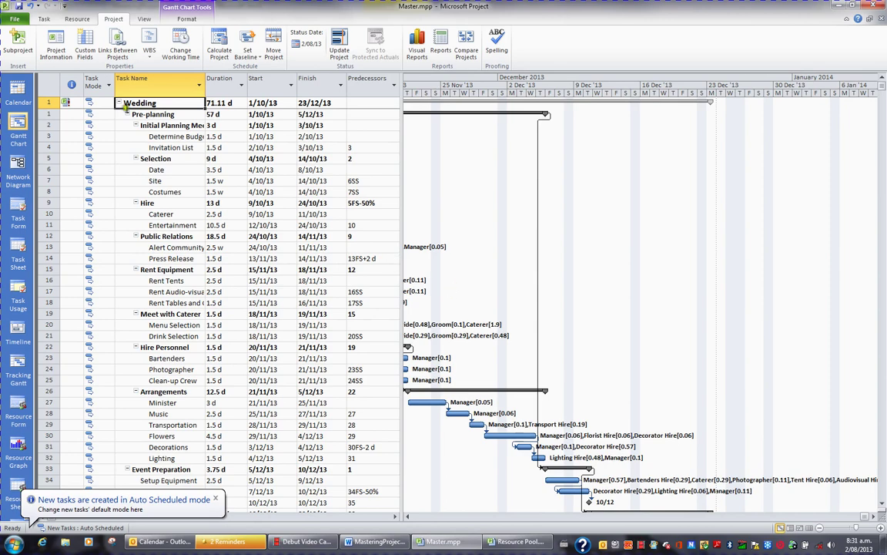
pyautogui.click(120, 104)
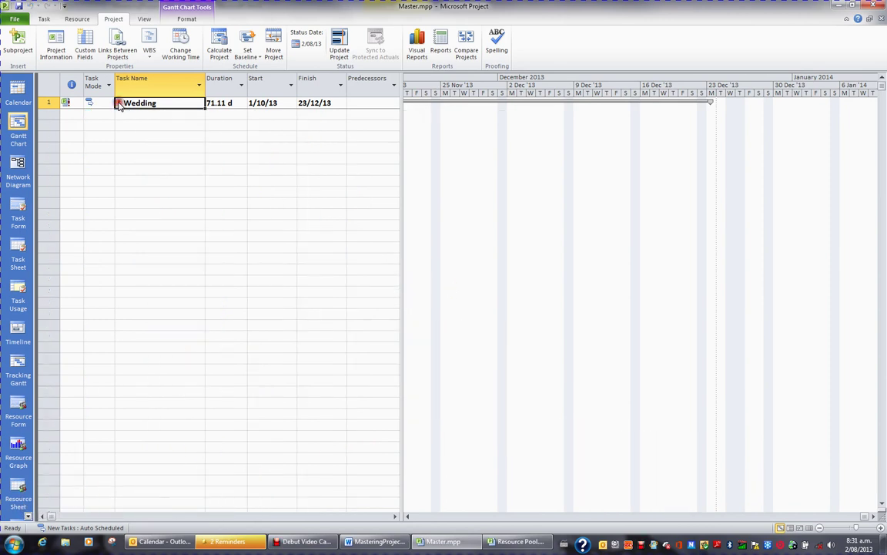
# - Insert Honeymoon.mpp as a linked, read-only subproject in the row below Wedding
pyautogui.click(171, 117)
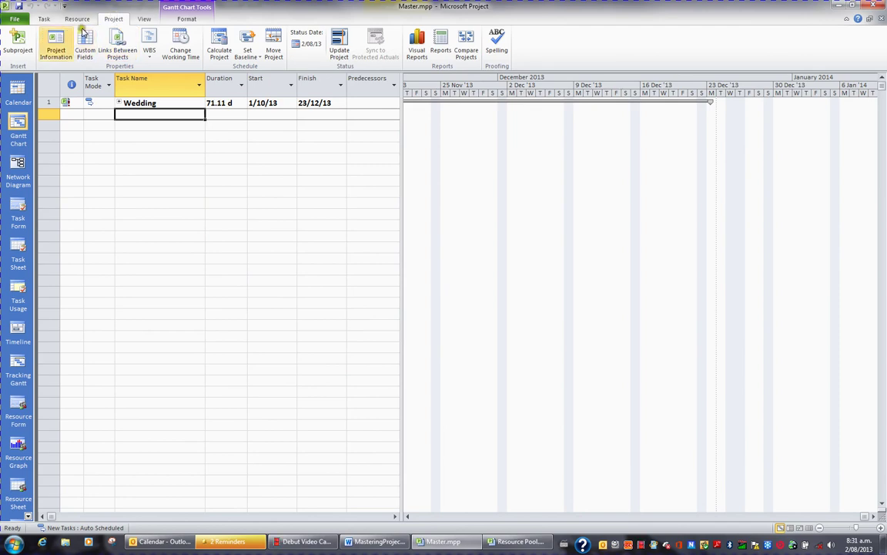
pyautogui.click(17, 48)
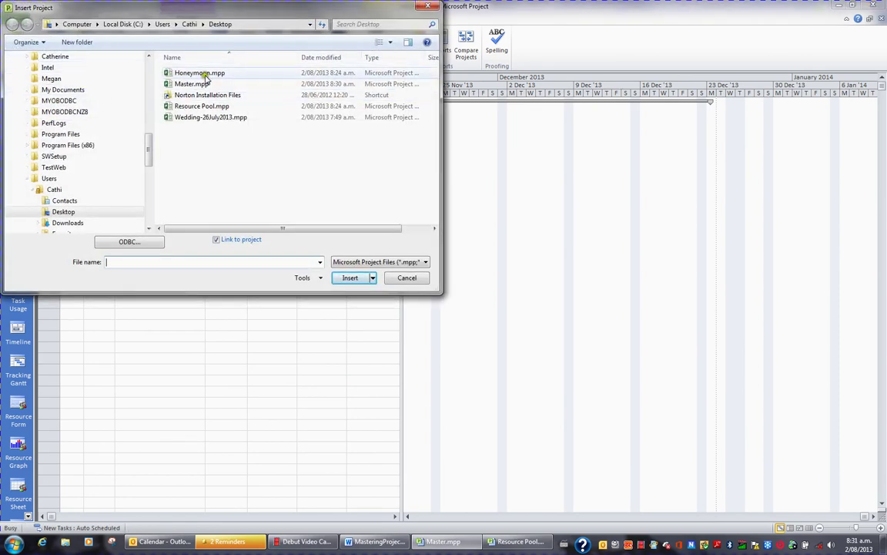
pyautogui.click(205, 74)
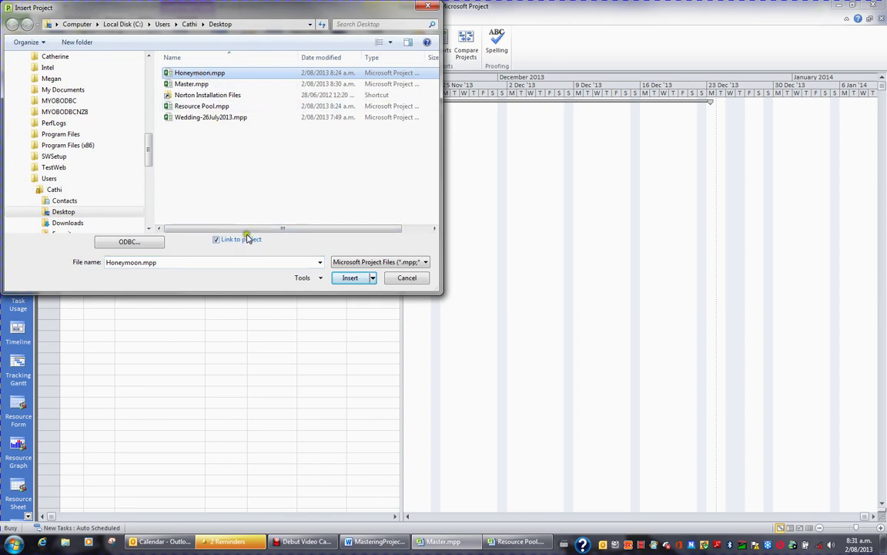
pyautogui.click(373, 278)
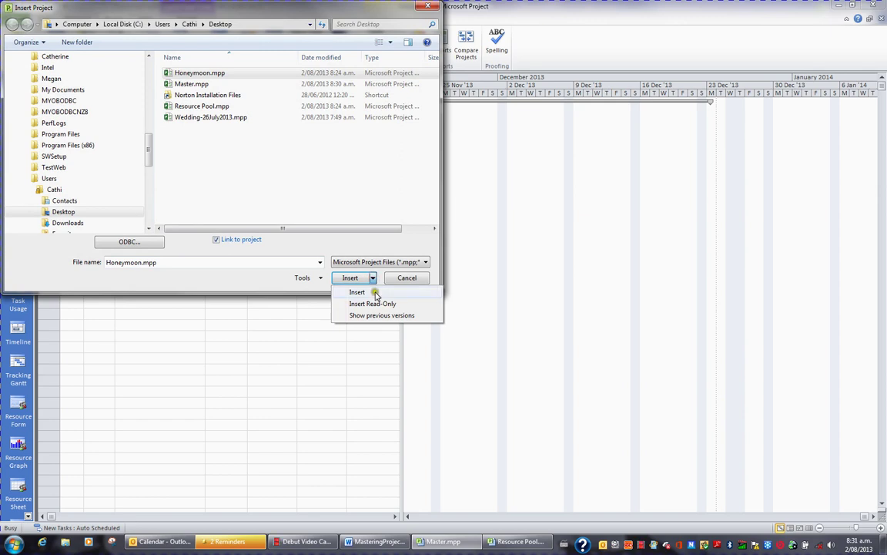
pyautogui.click(373, 305)
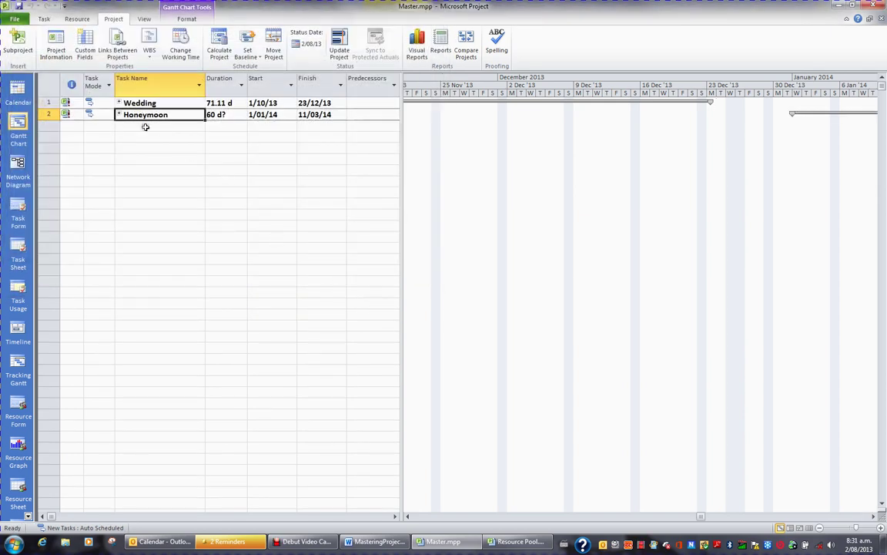
# - Expand the Honeymoon and Wedding subprojects and zoom out the Gantt timescale so both schedules fit
pyautogui.click(119, 114)
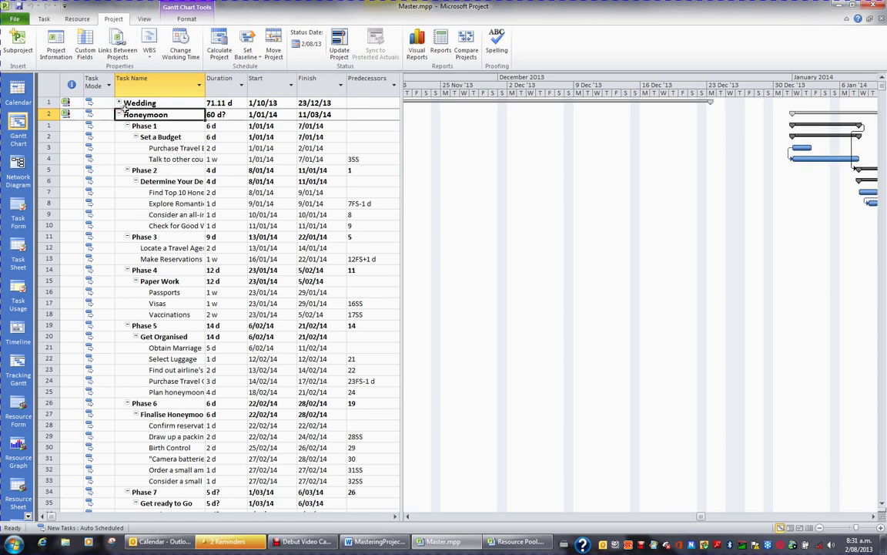
pyautogui.click(119, 102)
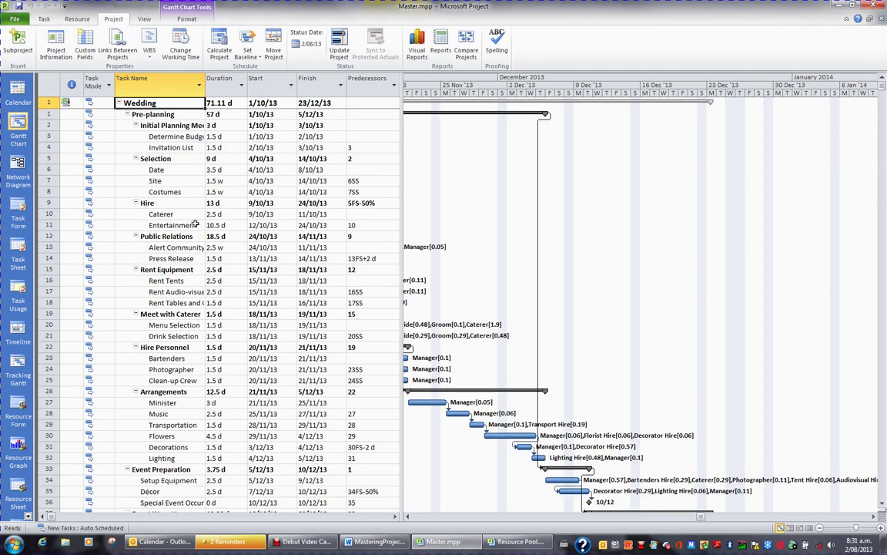
pyautogui.scroll(-5, 189, 223)
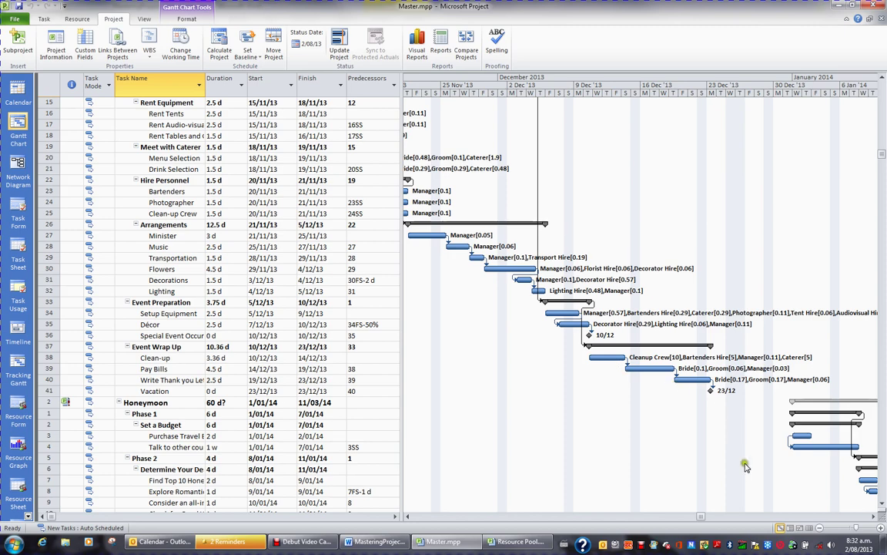
pyautogui.click(820, 528)
pyautogui.click(820, 528)
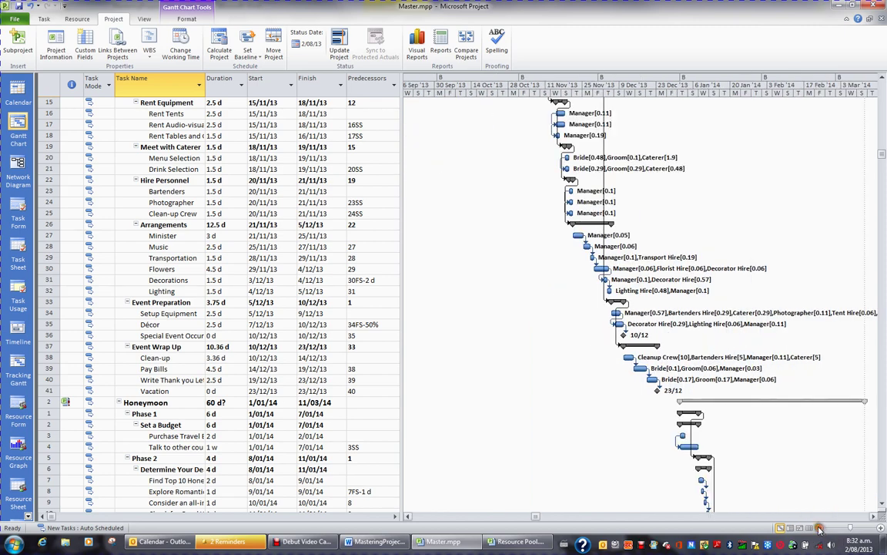
# - Review the tasks and Gantt bars of both subprojects from the Wedding pre-planning to the final Honeymoon phases
pyautogui.scroll(5, 743, 474)
pyautogui.scroll(-6, 743, 475)
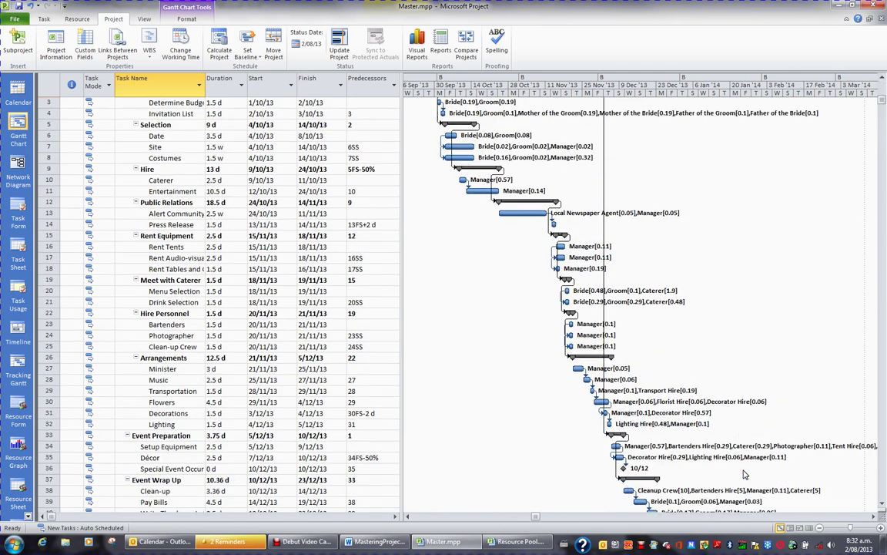
pyautogui.scroll(-12, 743, 474)
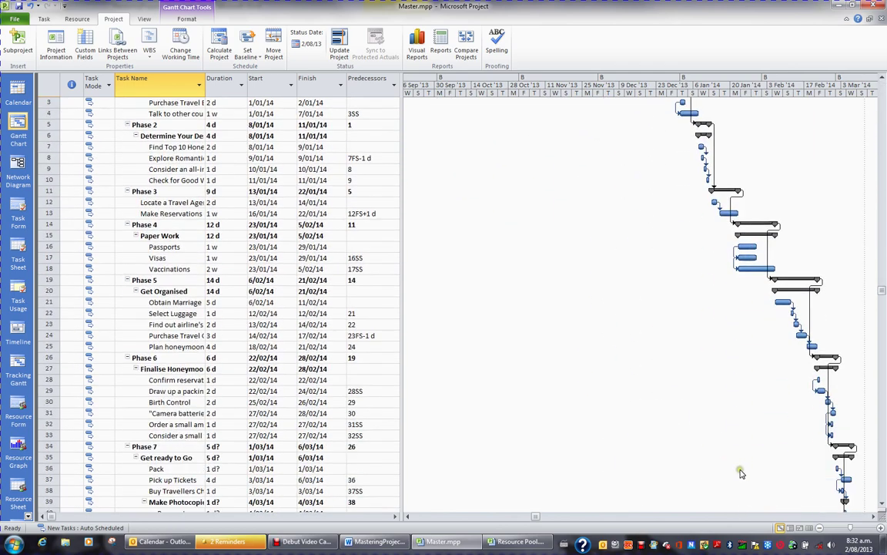
pyautogui.scroll(-2, 741, 474)
pyautogui.scroll(9, 740, 473)
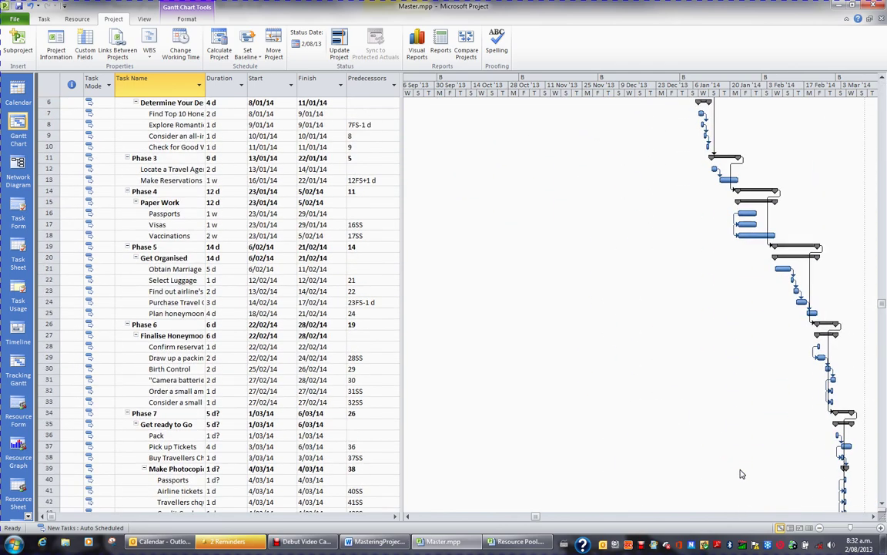
pyautogui.scroll(9, 741, 474)
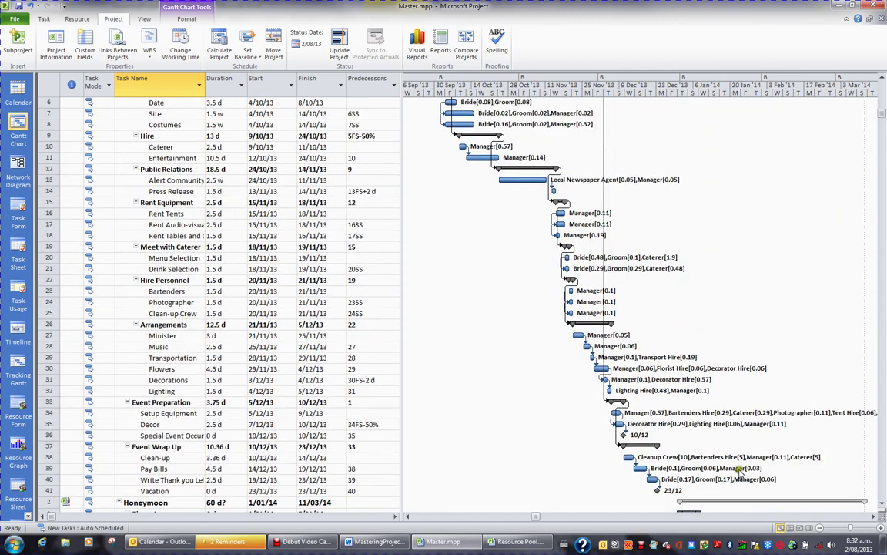
pyautogui.scroll(2, 740, 472)
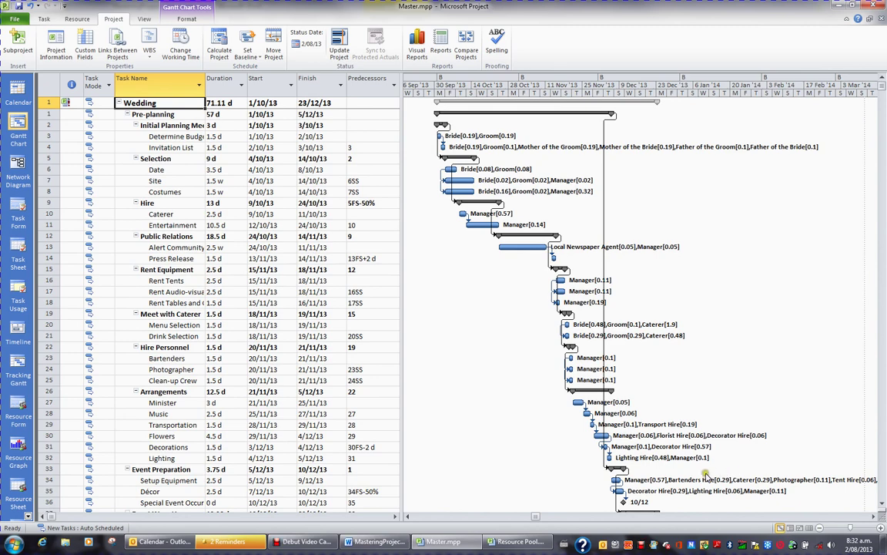
# - View the master project's tasks at Outline Level 2 and restore the display of all subtasks
pyautogui.click(144, 19)
pyautogui.click(247, 54)
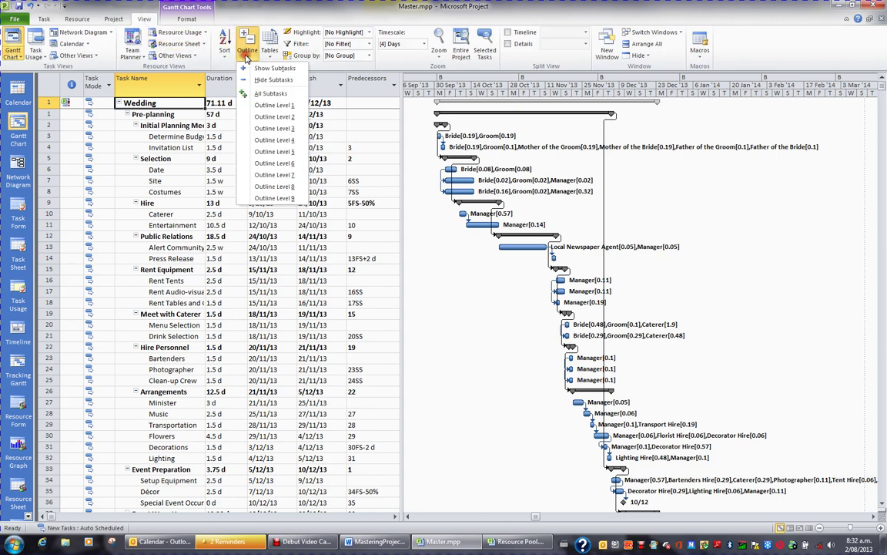
pyautogui.click(267, 118)
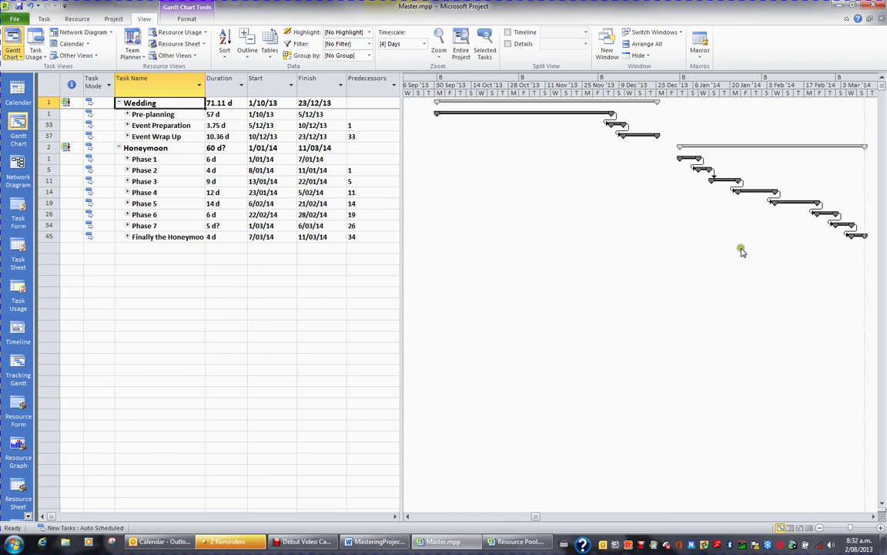
pyautogui.click(248, 52)
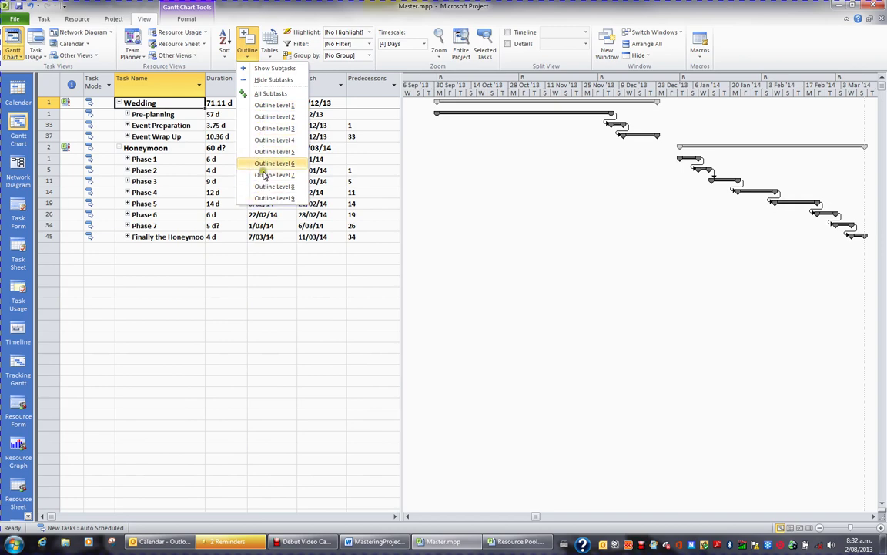
pyautogui.click(272, 96)
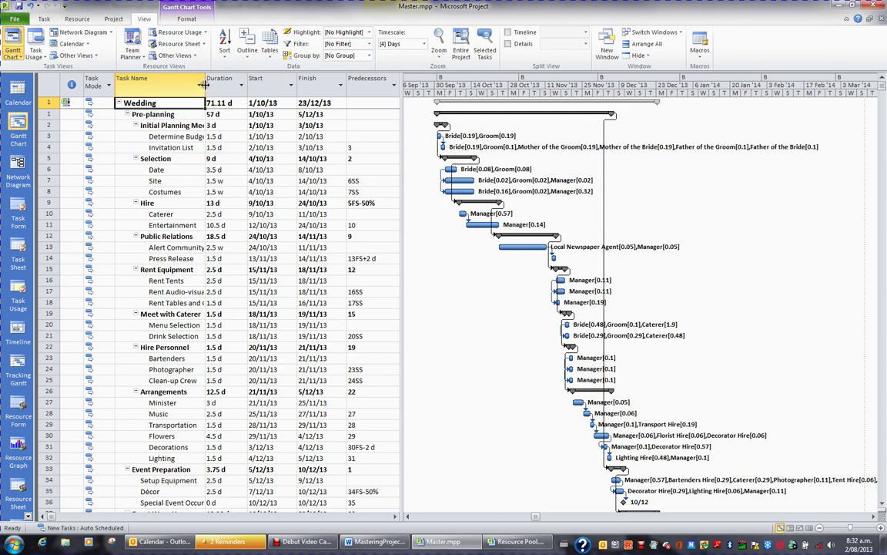
# - Widen the Task Name column to fit the full task names and enlarge the table area to include Resource Names
pyautogui.moveTo(204, 87); pyautogui.dragTo(248, 91)
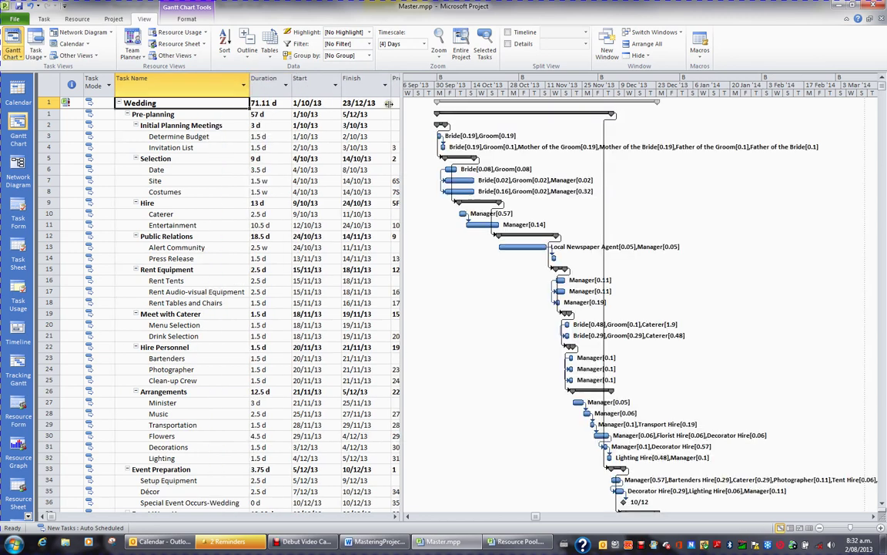
pyautogui.moveTo(400, 98); pyautogui.dragTo(505, 114)
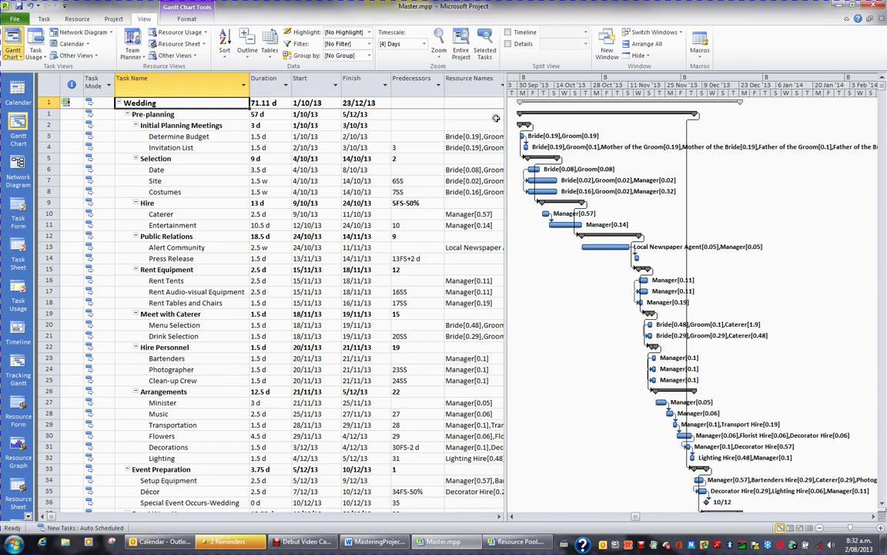
# - Enlarge the table area beside the Gantt chart and widen the Task Name column slightly
pyautogui.moveTo(504, 112); pyautogui.dragTo(556, 112)
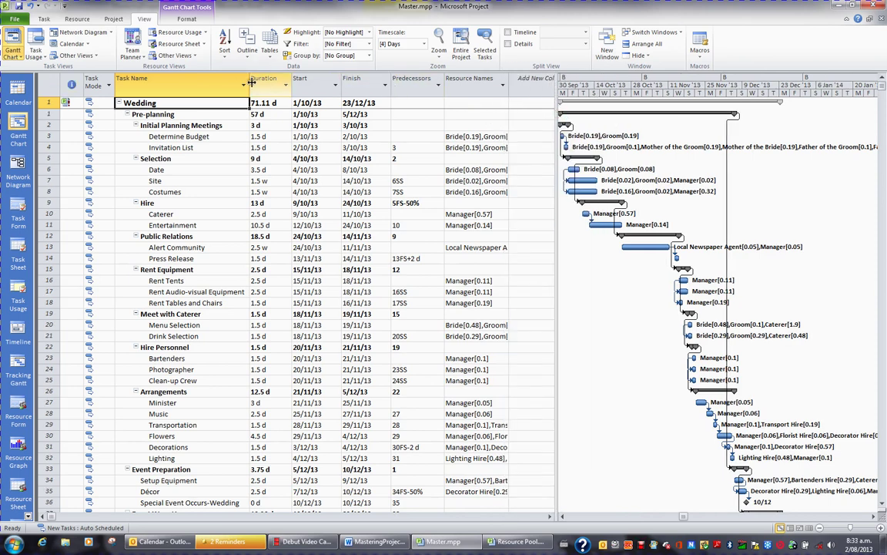
pyautogui.moveTo(248, 84); pyautogui.dragTo(260, 85)
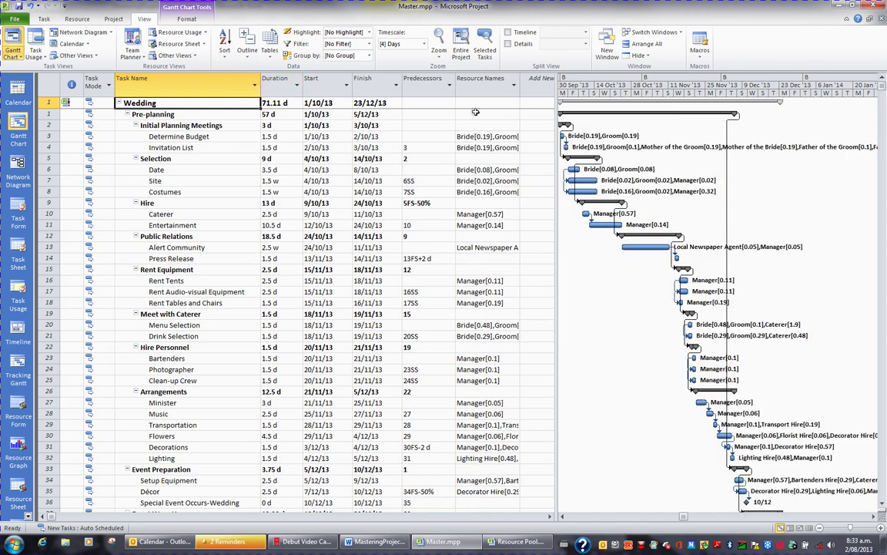
# - Filter the Resource Names column to show only tasks assigned to Manager, and clear that filter after viewing them
pyautogui.click(515, 89)
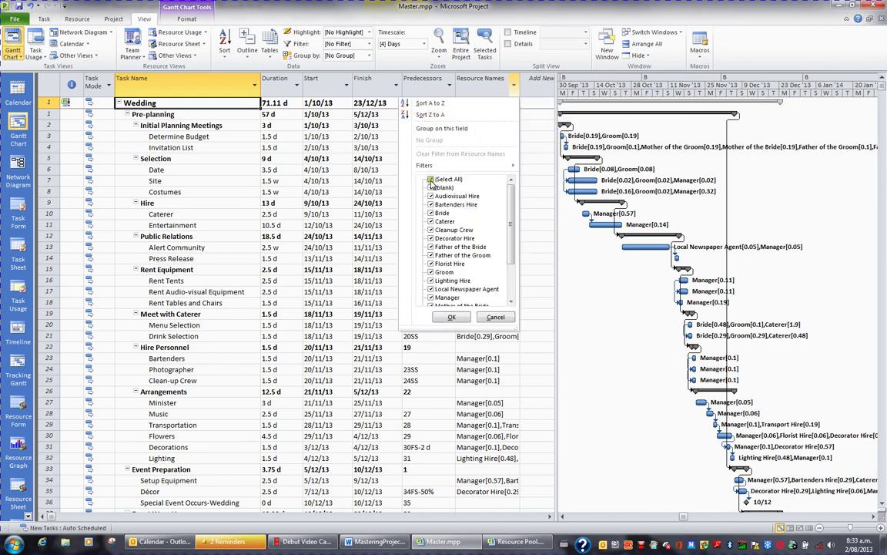
pyautogui.click(433, 179)
pyautogui.click(432, 297)
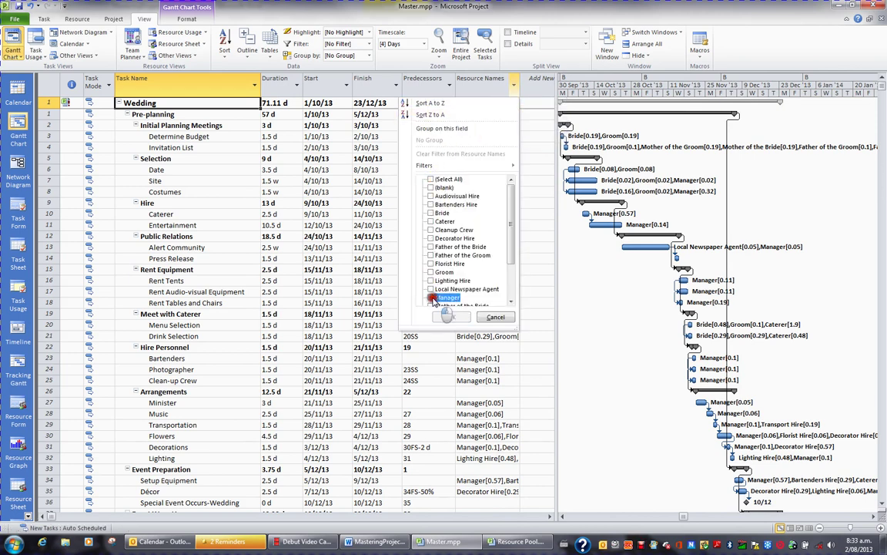
pyautogui.click(453, 318)
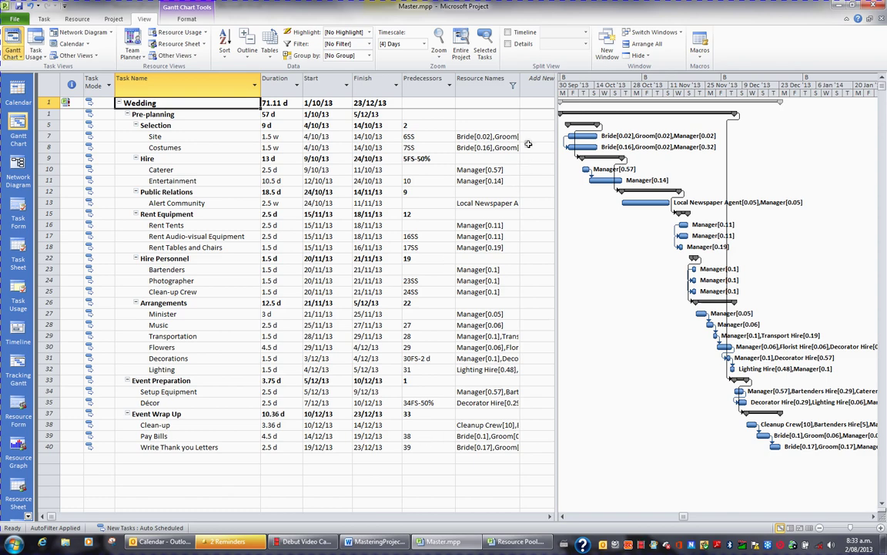
pyautogui.click(513, 83)
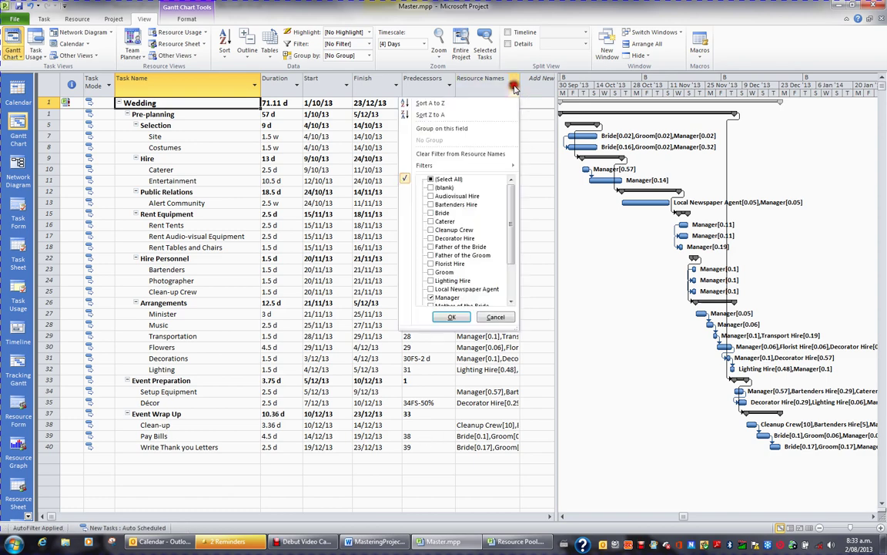
pyautogui.click(454, 154)
# - Show all subtasks of the Honeymoon subproject so every phase is expanded
pyautogui.scroll(-5, 360, 241)
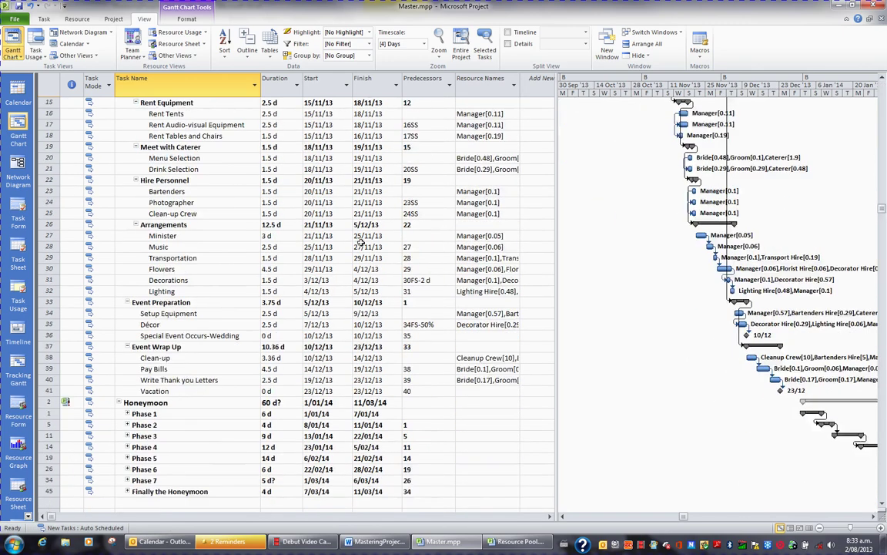
pyautogui.scroll(-1, 360, 242)
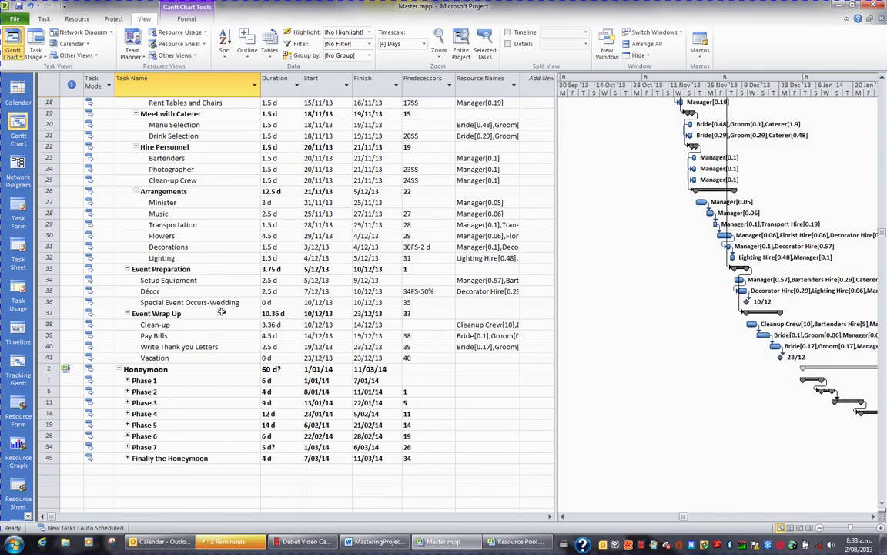
pyautogui.click(250, 56)
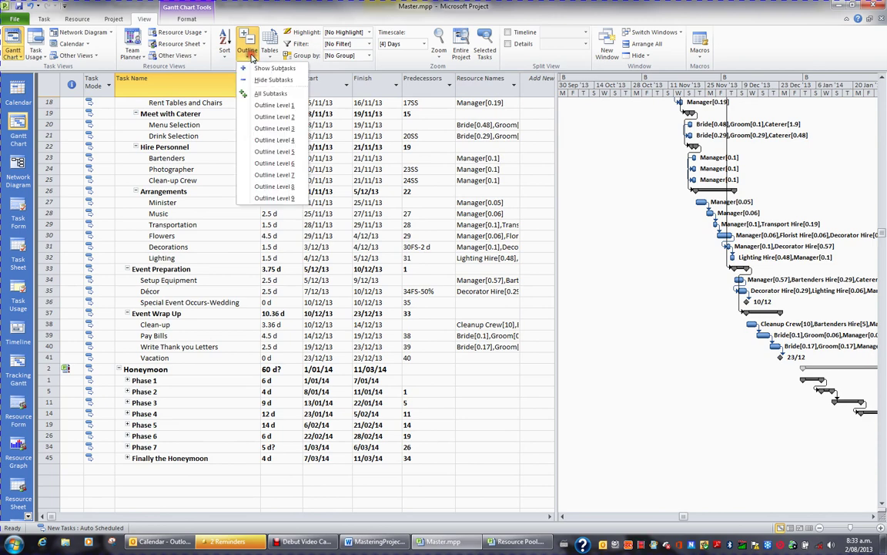
pyautogui.click(264, 94)
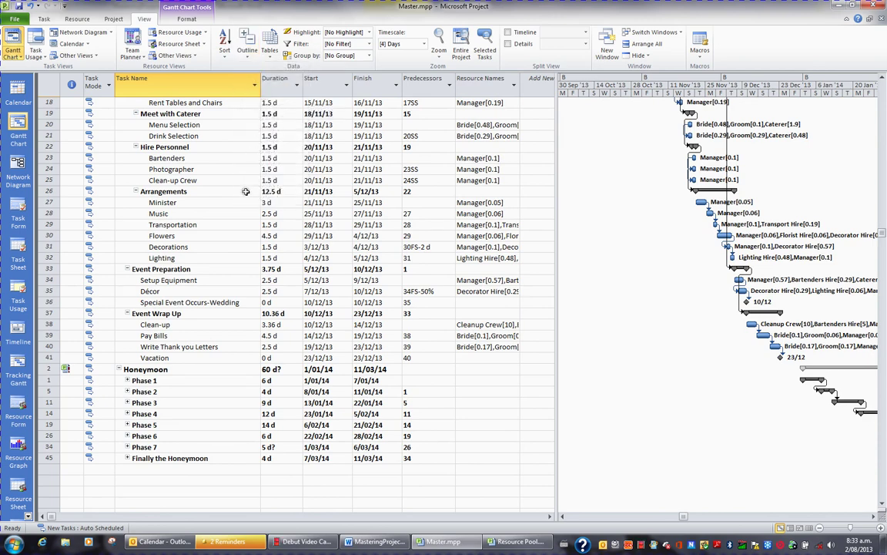
pyautogui.click(247, 48)
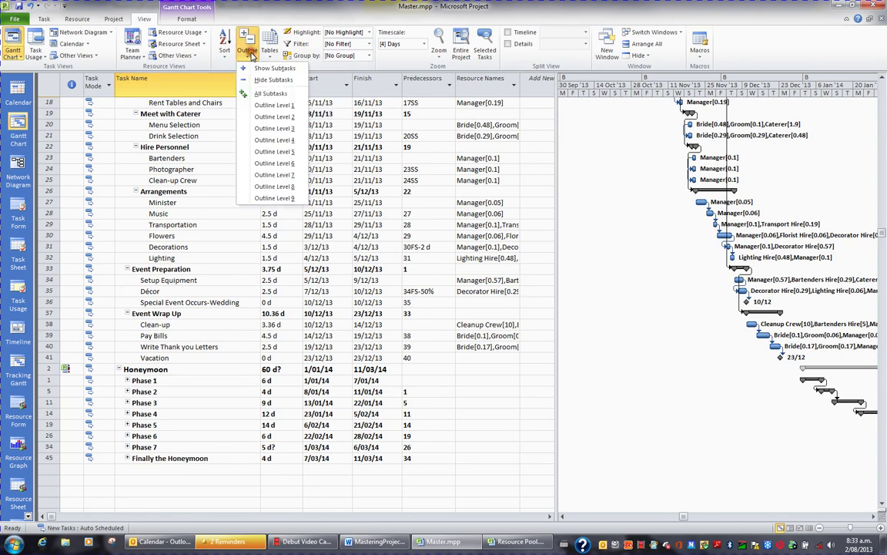
pyautogui.click(268, 94)
pyautogui.click(130, 369)
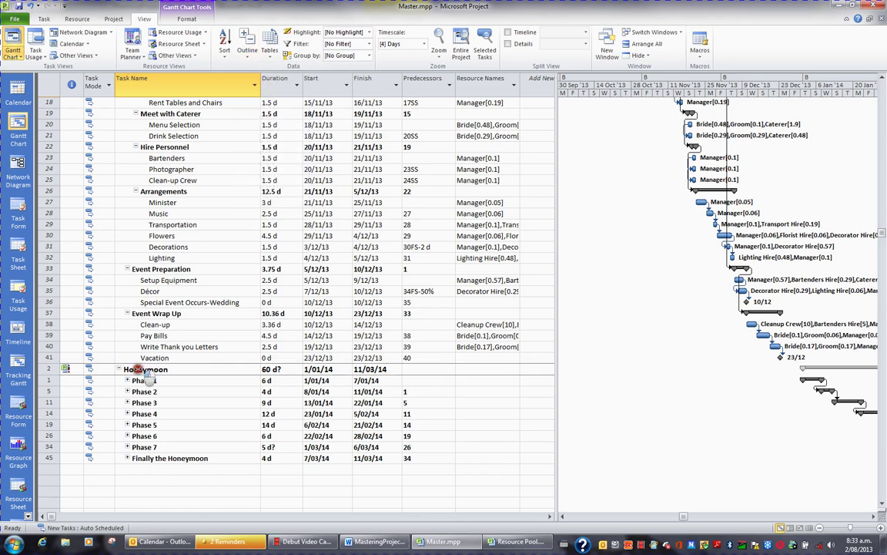
pyautogui.click(248, 48)
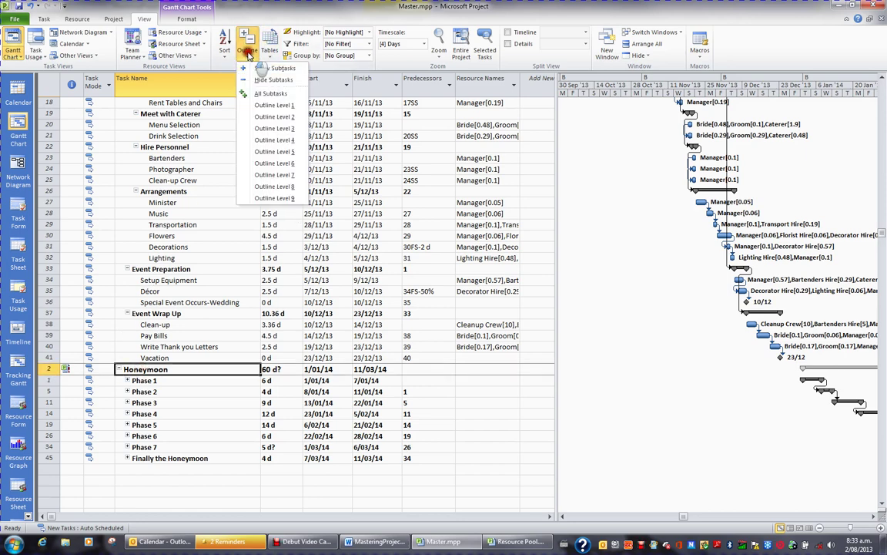
pyautogui.click(265, 94)
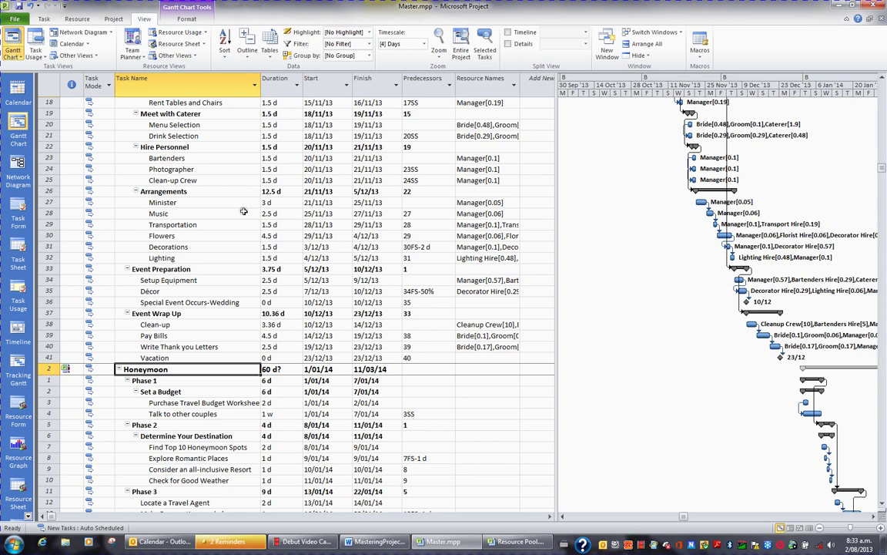
# - Collapse the Honeymoon and Wedding subprojects to their summary rows
pyautogui.scroll(4, 243, 212)
pyautogui.scroll(2, 243, 212)
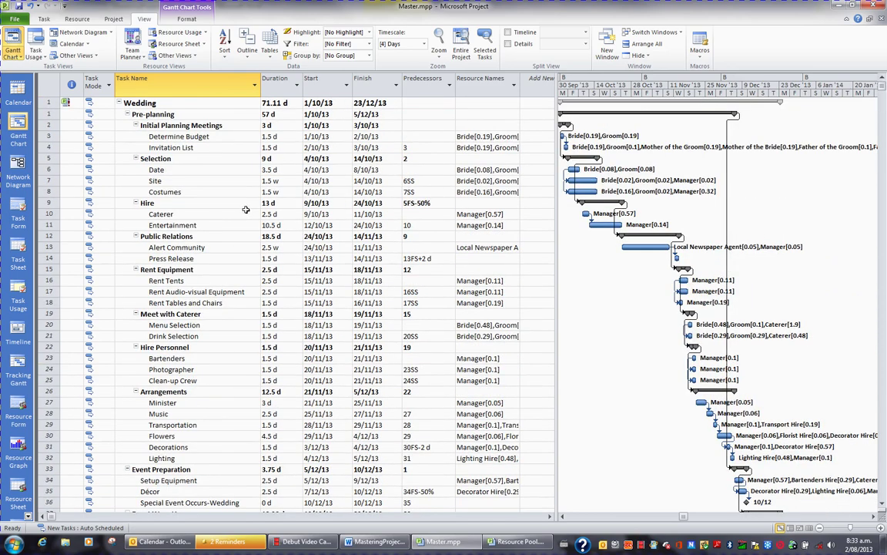
pyautogui.scroll(-3, 246, 209)
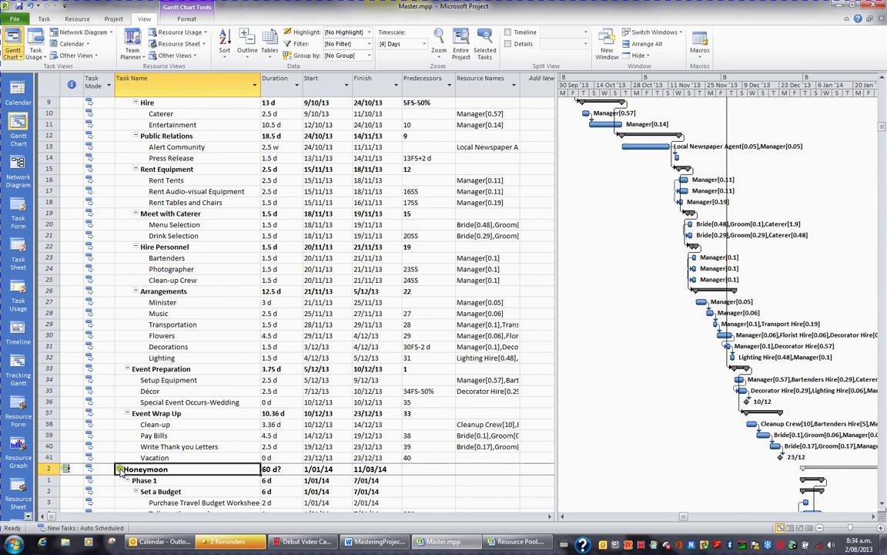
pyautogui.scroll(3, 154, 371)
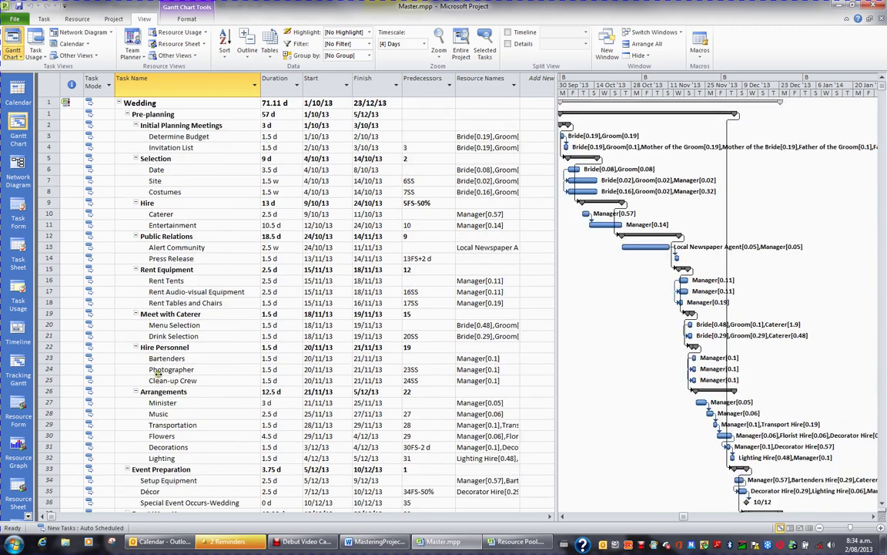
pyautogui.click(120, 102)
# - Begin inserting another subproject in the blank row below Honeymoon
pyautogui.click(142, 125)
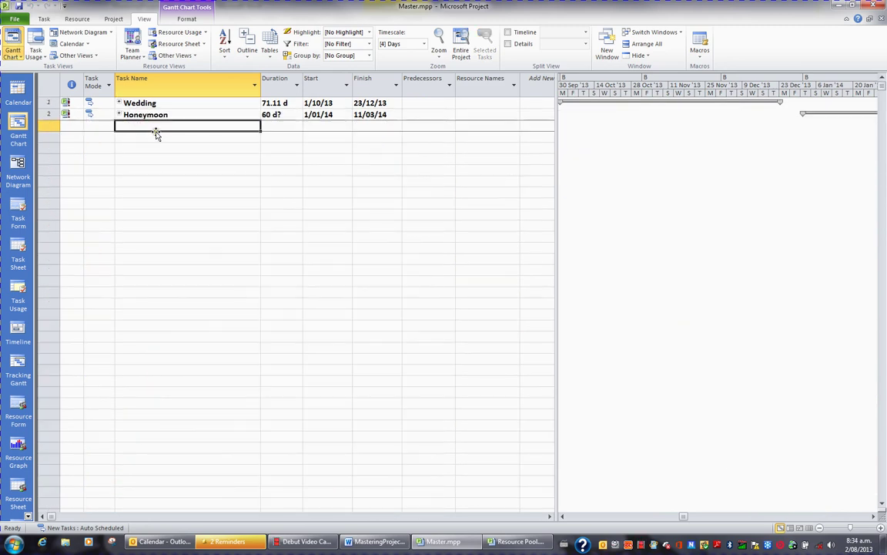
pyautogui.click(114, 19)
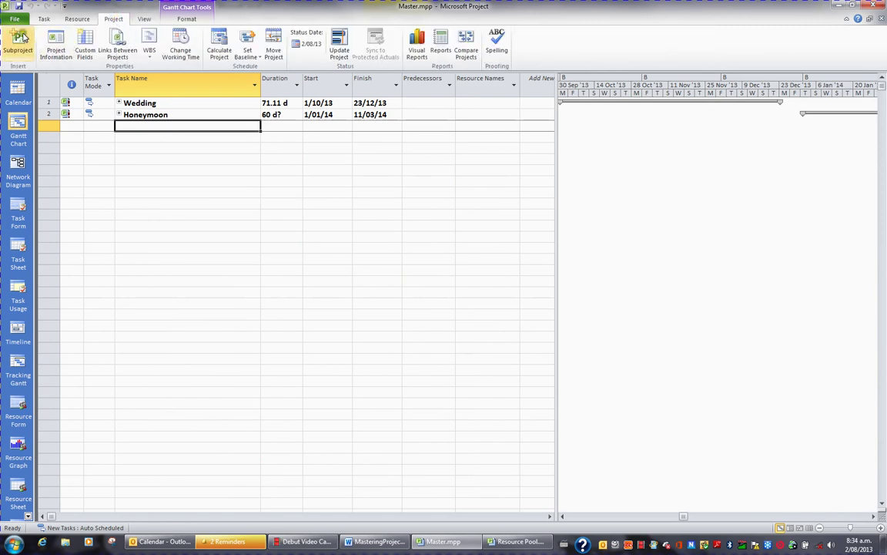